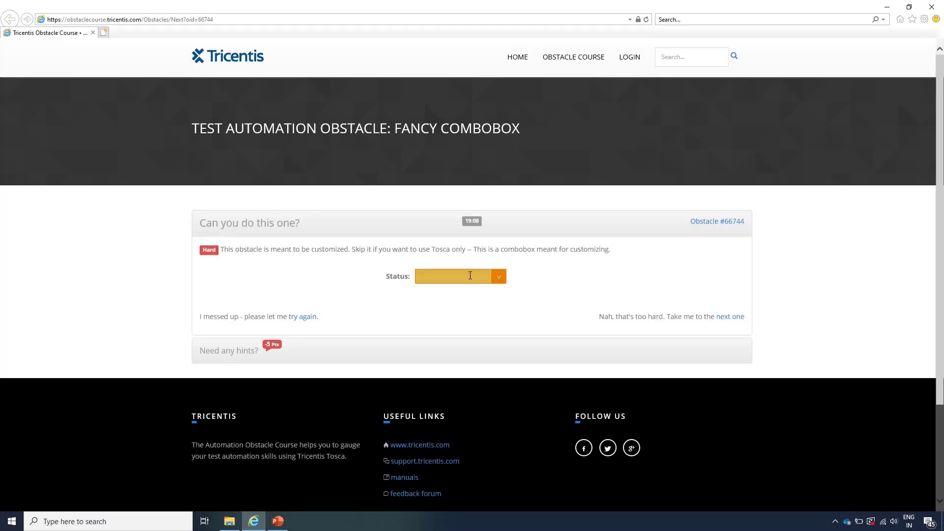
Inspect the Status combobox element on the Fancy Combobox page in the F12 DOM Explorer.
{"action": "right_click", "coordinate": [451, 276]}
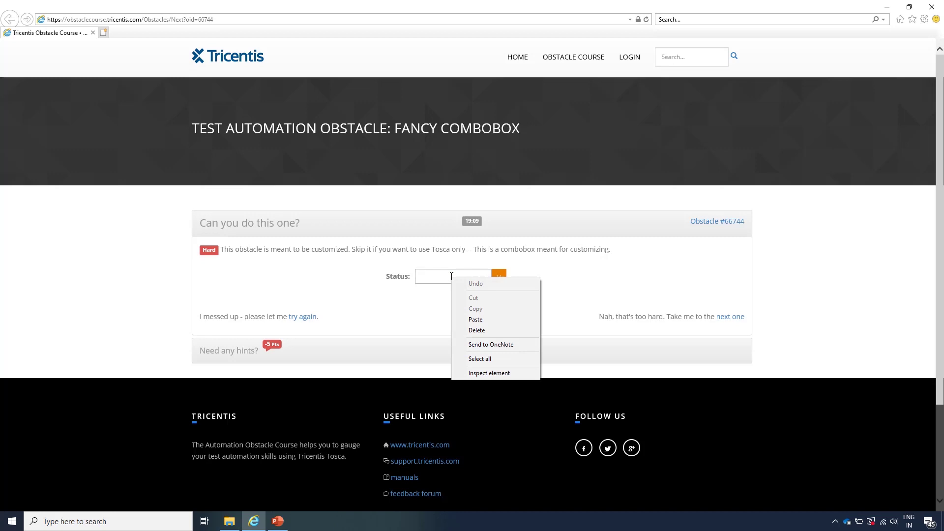
{"action": "left_click", "coordinate": [487, 374]}
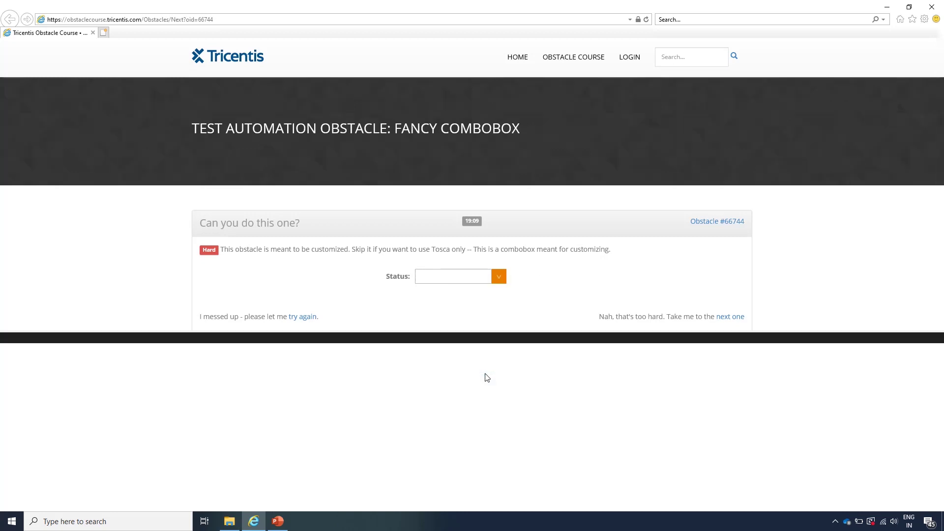